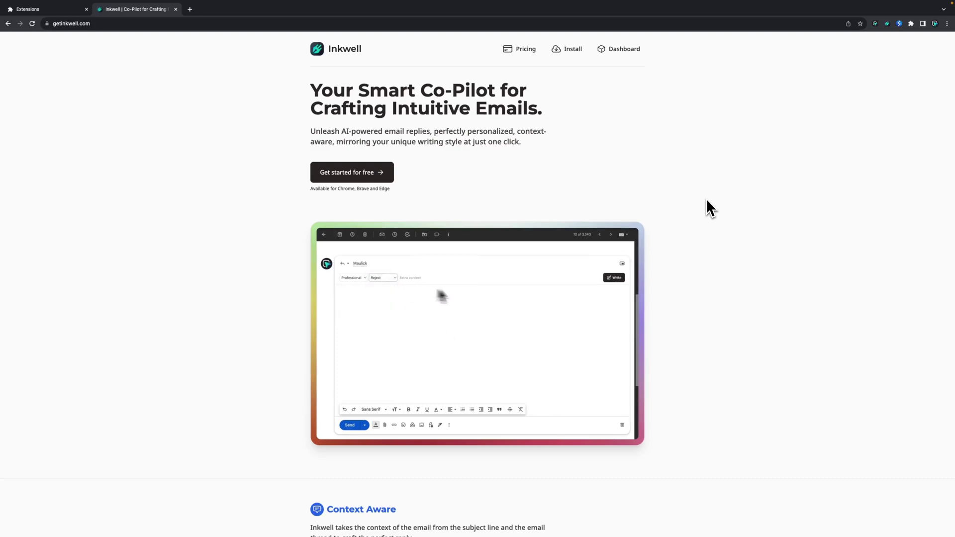
- Bring up the Hoverify extension menu over the Inkwell homepage
left_click(876, 24)
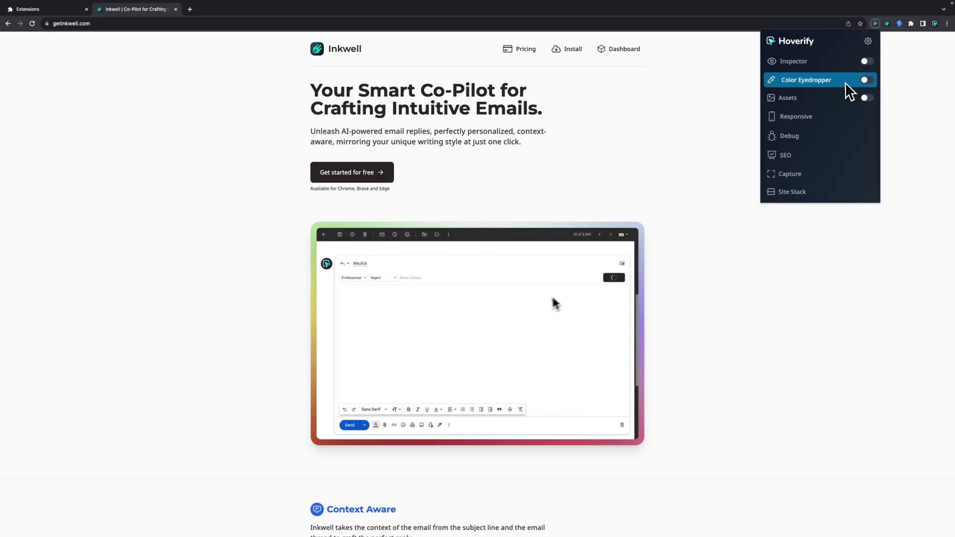
- Start Responsive mode for getinkwell.com and remove the default iPhone 14 Pro Max preview
left_click(817, 127)
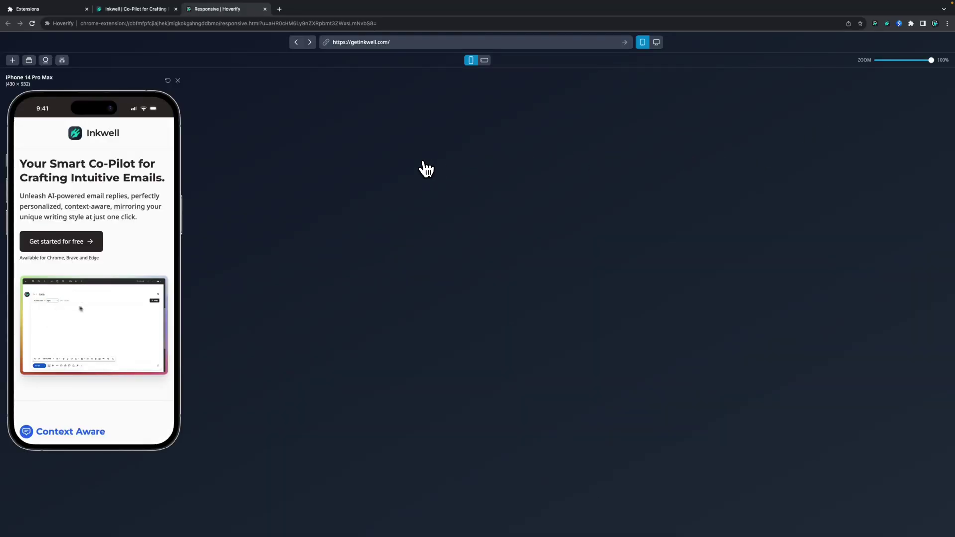
left_click_drag(391, 42, 358, 44)
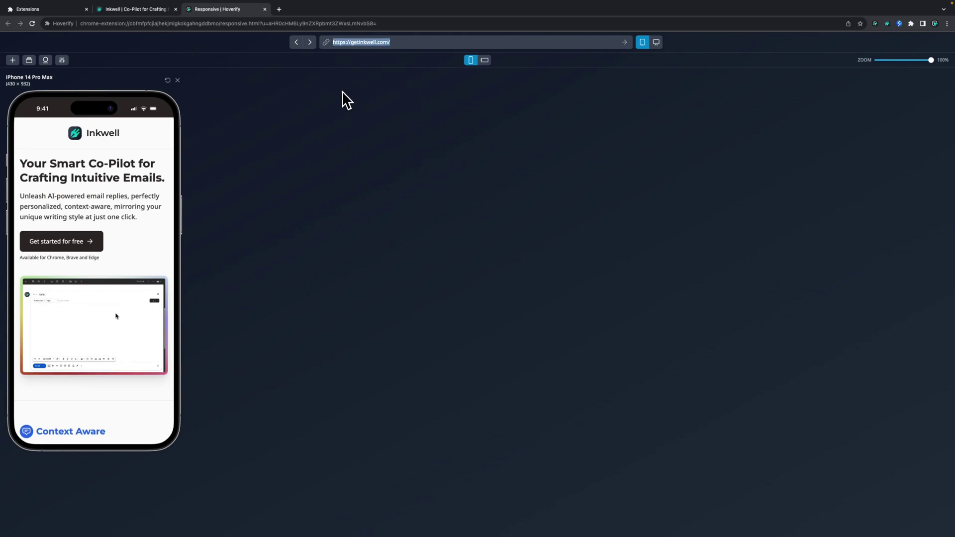
left_click(328, 114)
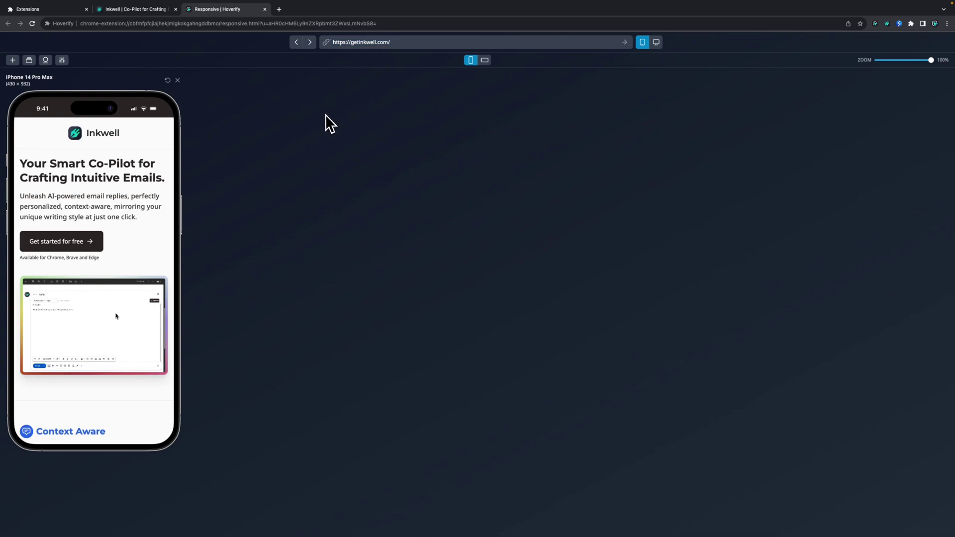
left_click(177, 80)
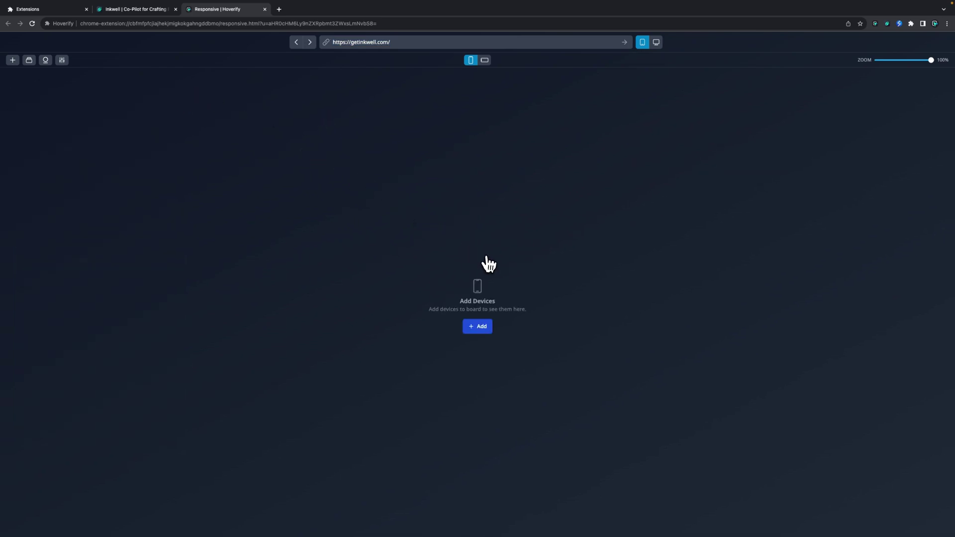
- Add an iPhone 14 Pro Max preview and a Galaxy S20 Ultra (412 × 915) preview
left_click(479, 329)
left_click(593, 159)
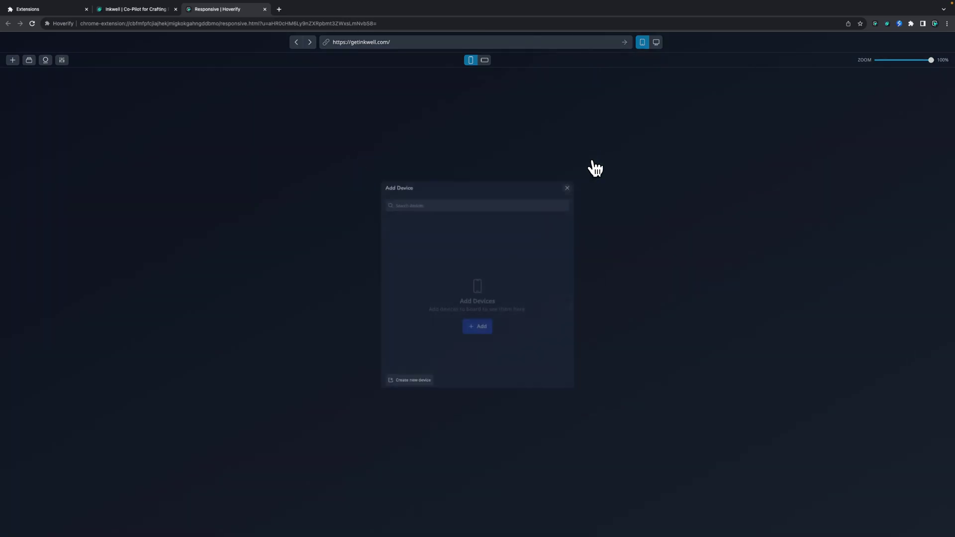
left_click(15, 61)
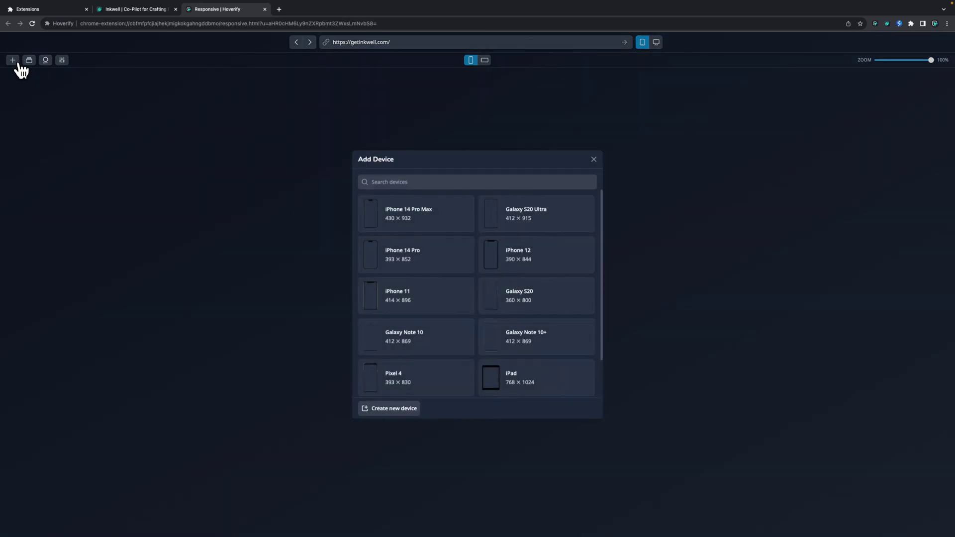
left_click(440, 218)
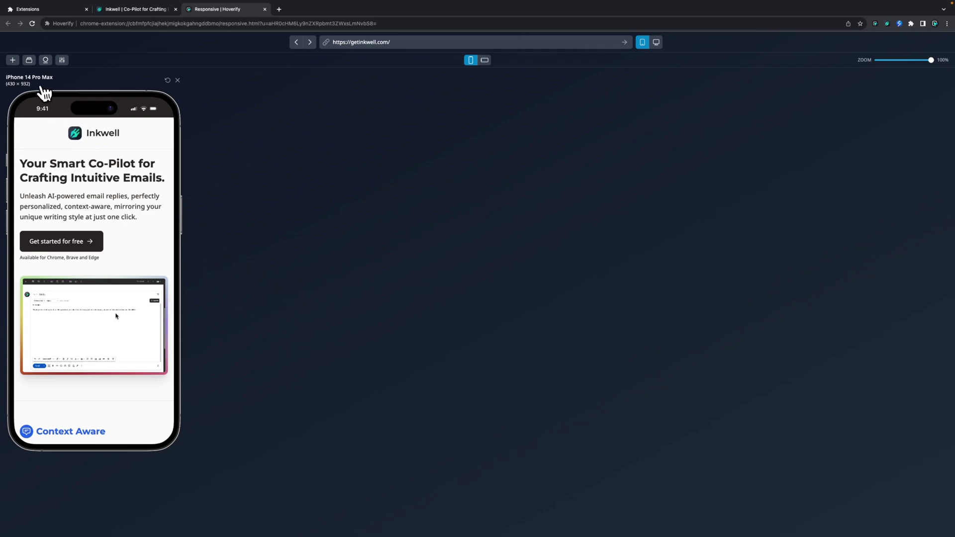
left_click(16, 64)
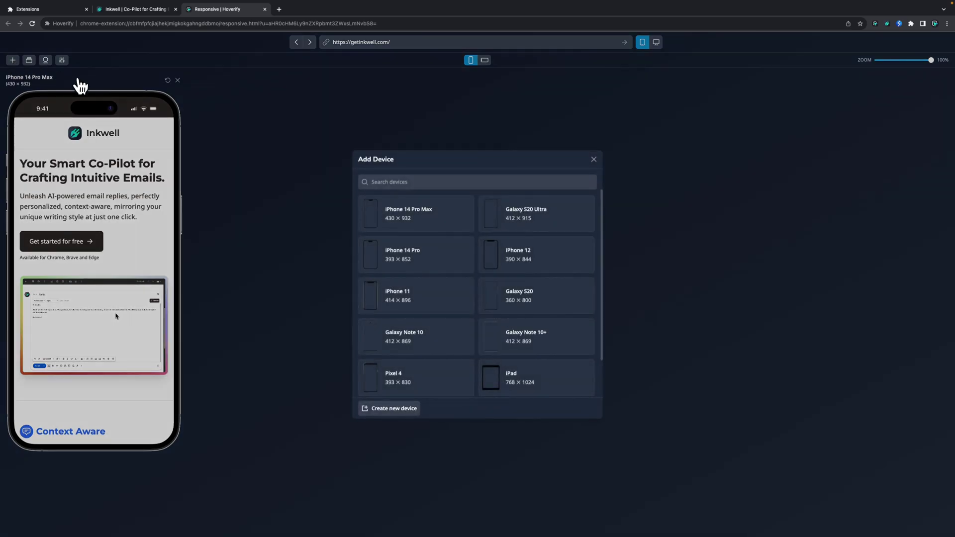
left_click(496, 213)
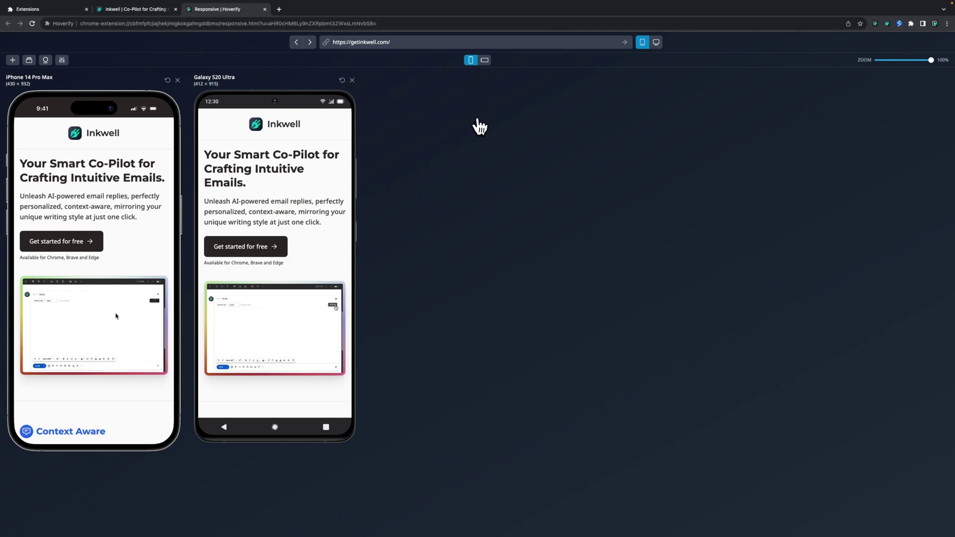
- Rotate the previews to landscape and reorder Galaxy S20 Ultra ahead of iPhone 14 Pro Max
left_click(485, 60)
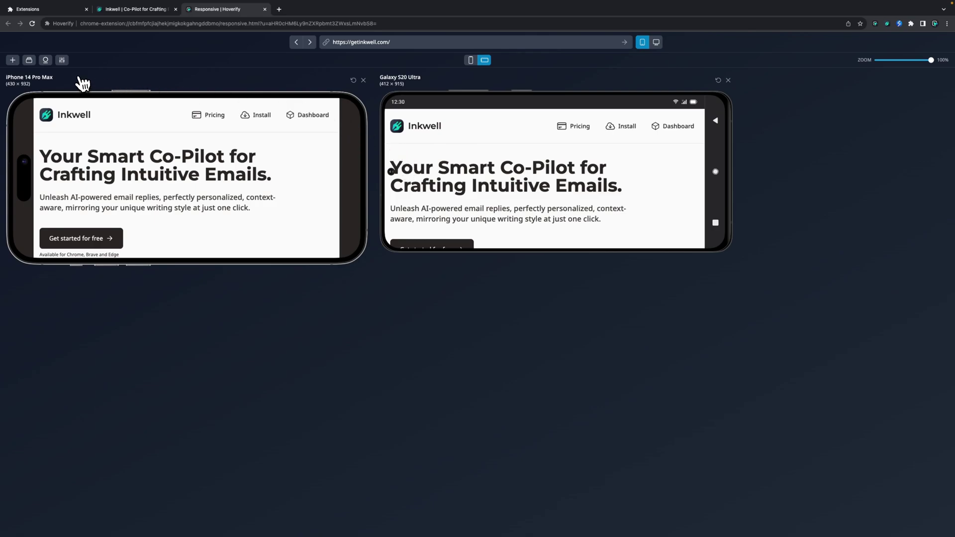
left_click(29, 60)
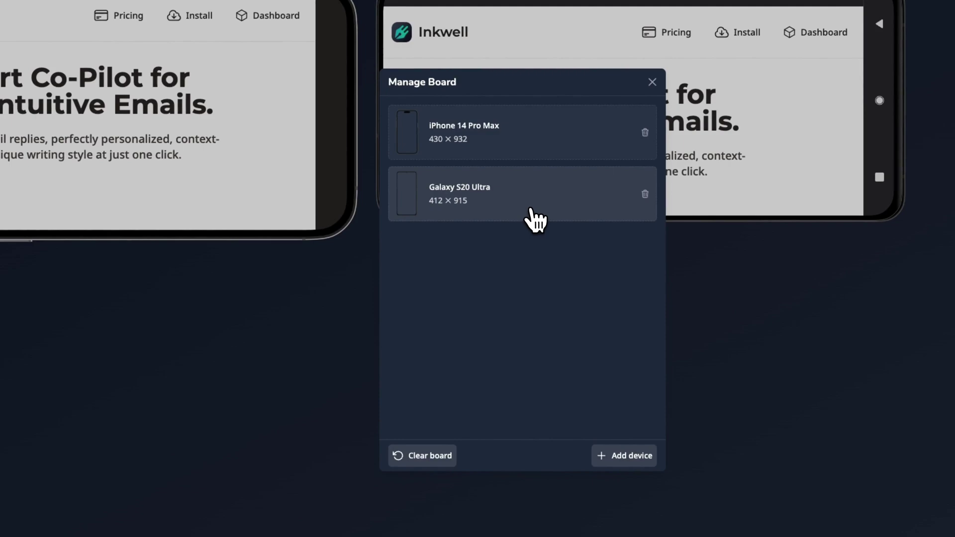
left_click_drag(535, 221, 534, 129)
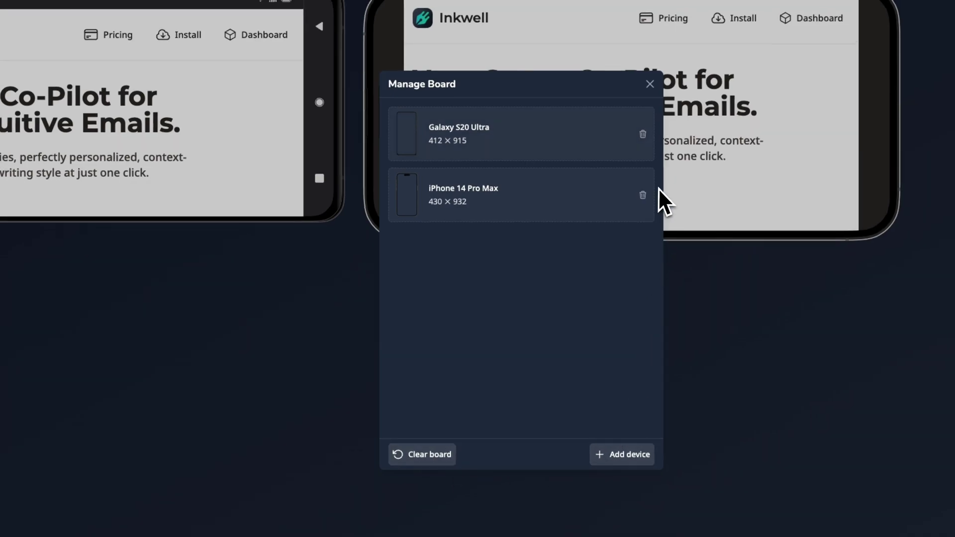
left_click(652, 82)
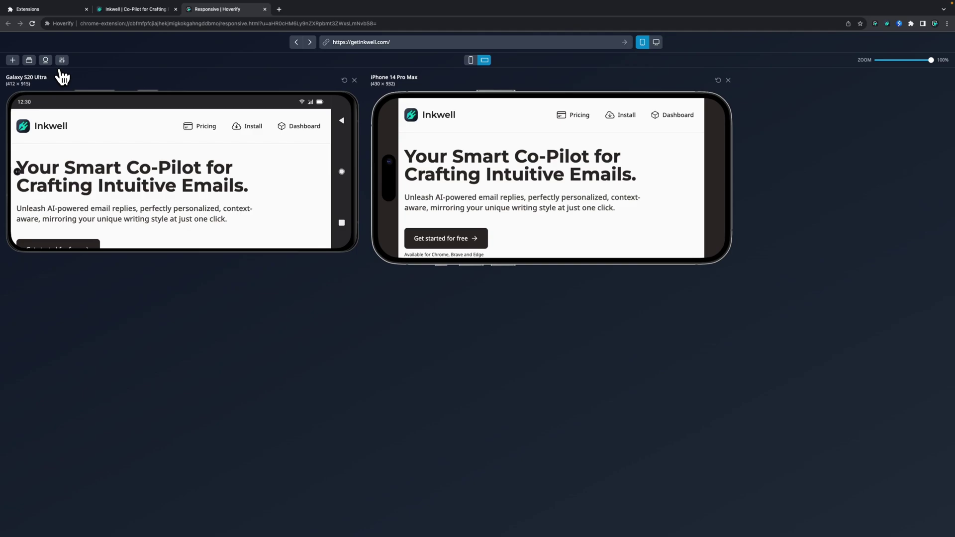
- Change the iPhone 14 Pro Max preview's user agent from iPhone to the Android preset and save
left_click(45, 61)
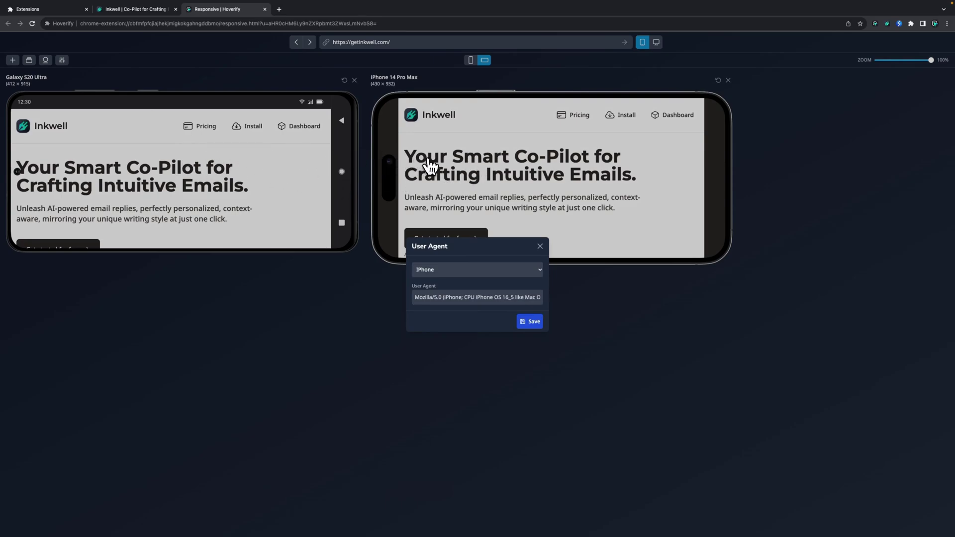
left_click(540, 247)
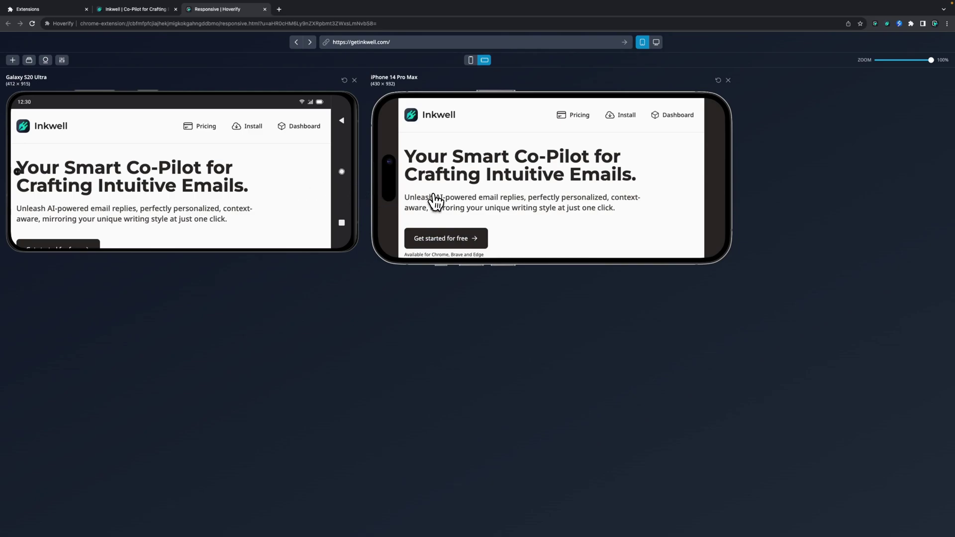
left_click(45, 60)
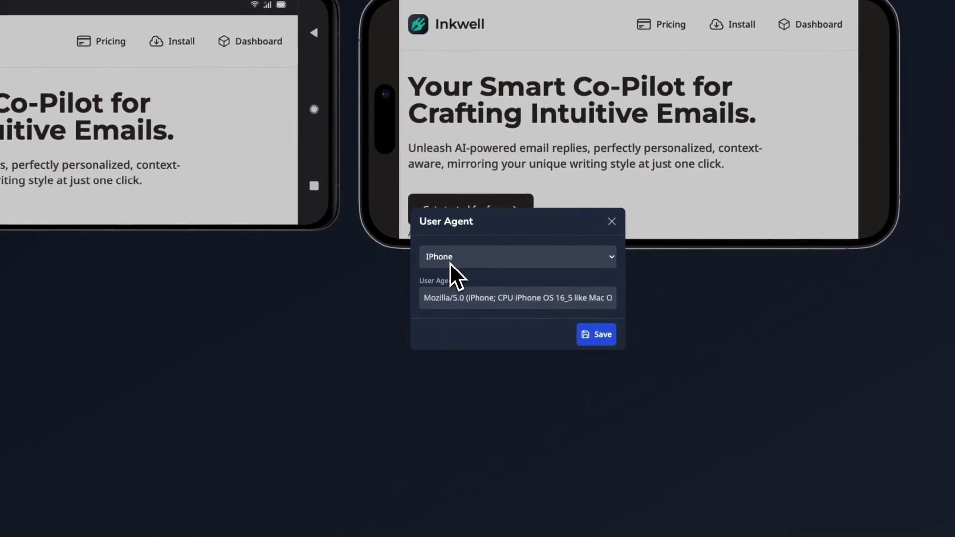
left_click(450, 259)
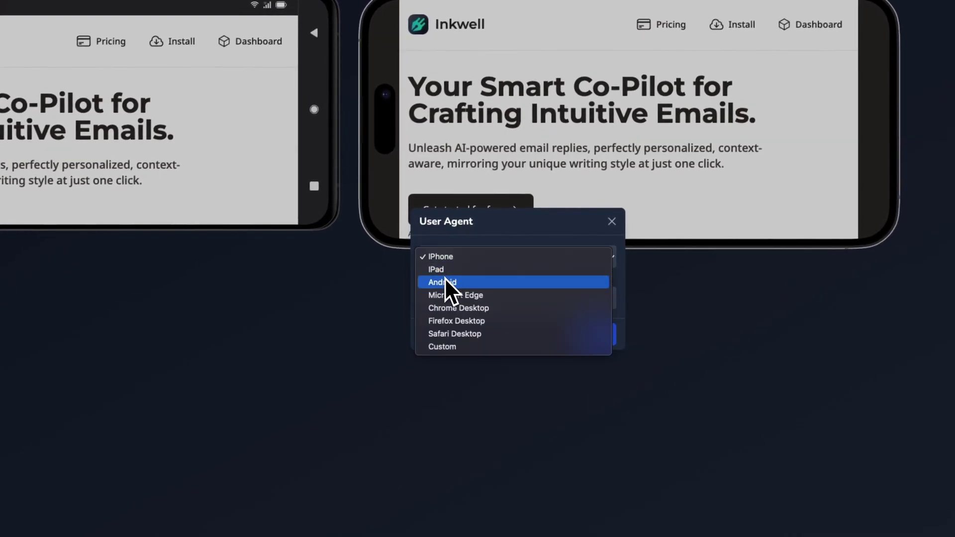
left_click(444, 282)
left_click(459, 264)
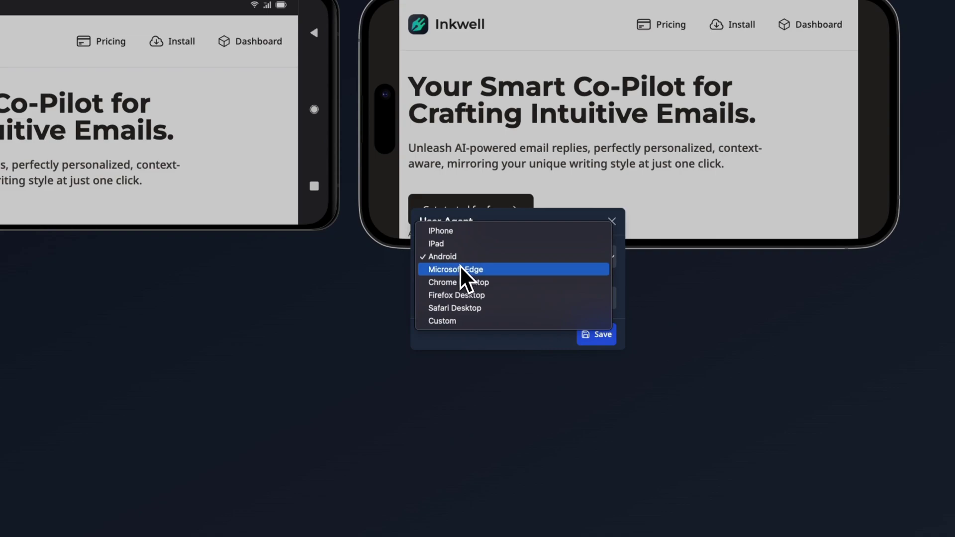
left_click(448, 319)
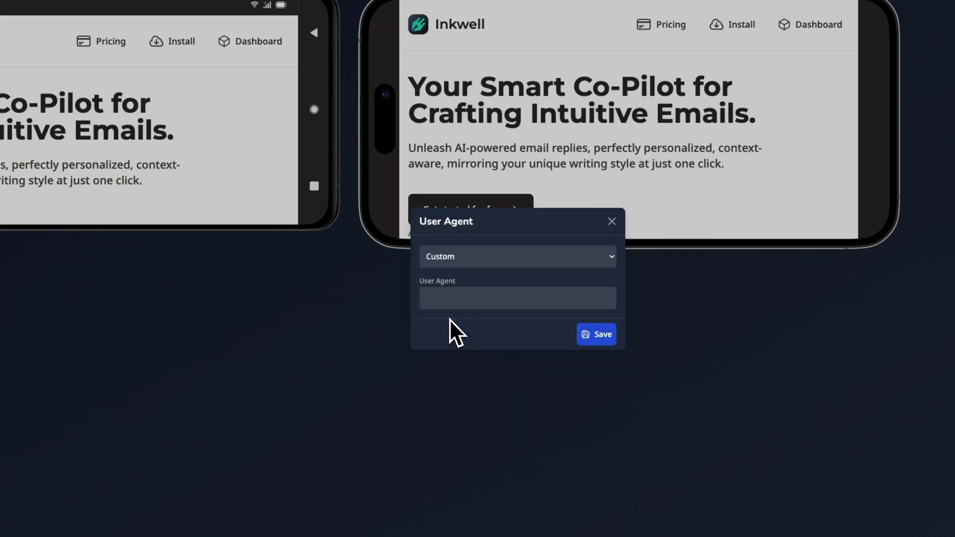
left_click(475, 264)
left_click(465, 194)
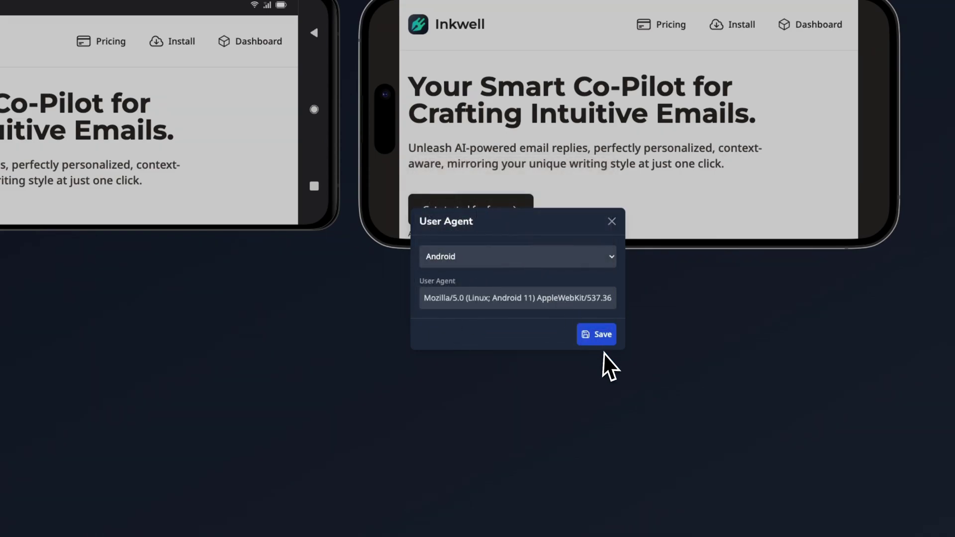
left_click(605, 337)
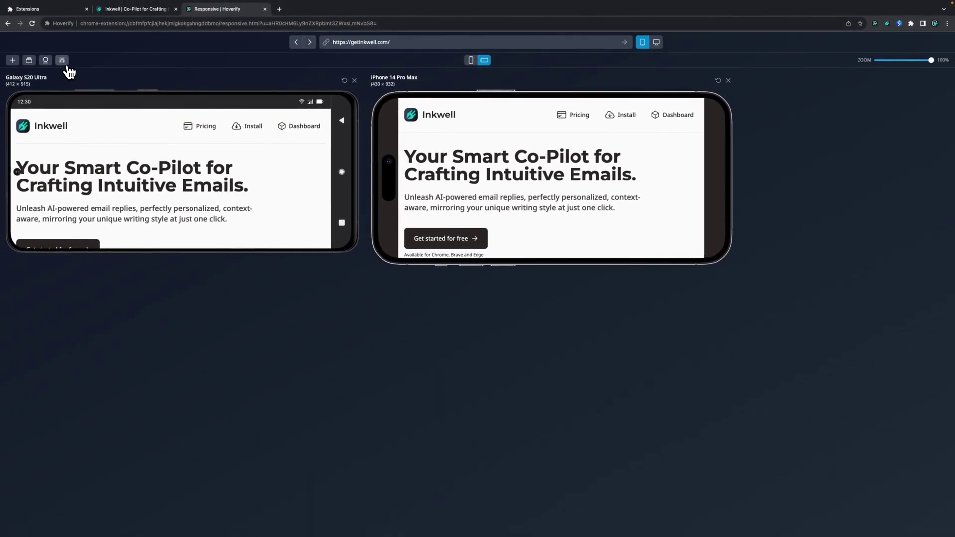
- Turn off device frames and operating-system bars, keeping Sync clicks and Sync scroll enabled
left_click(66, 66)
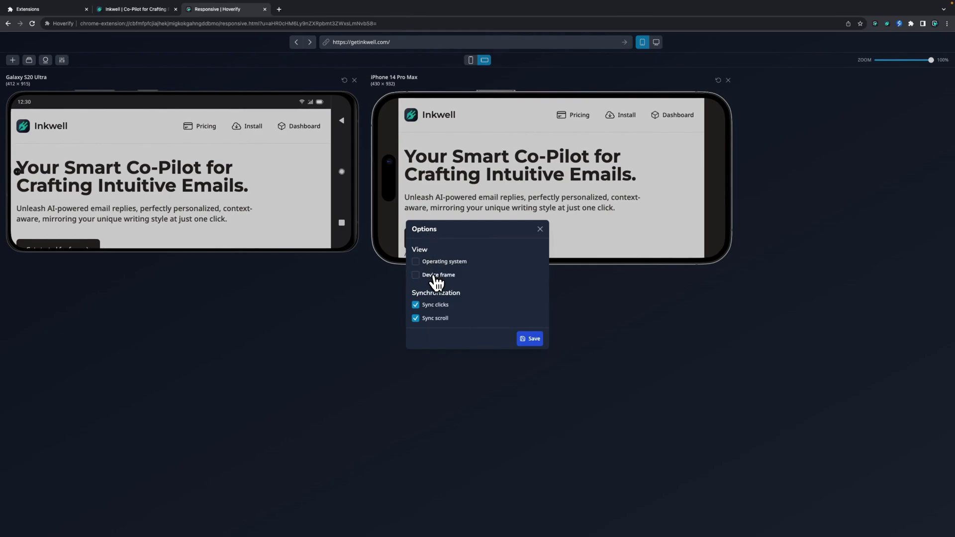
left_click(532, 339)
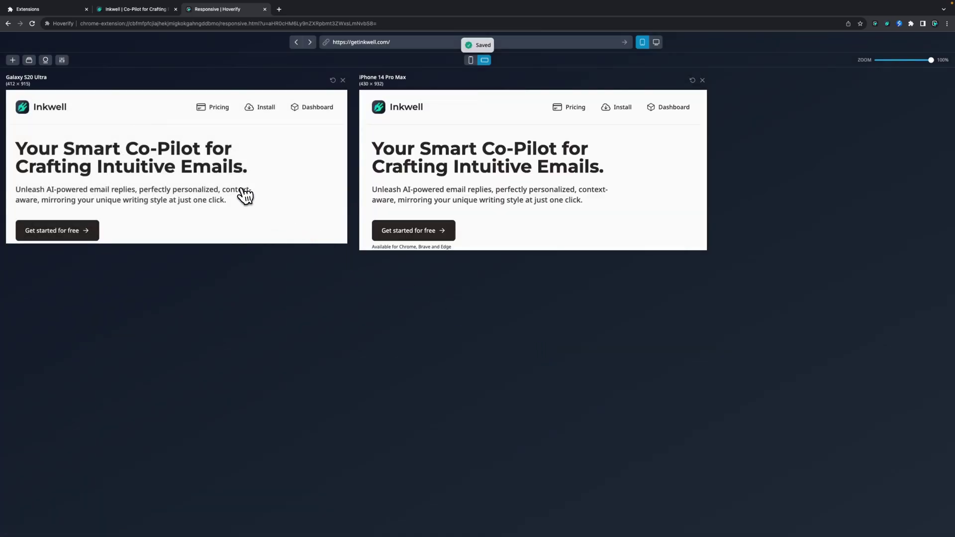
left_click(62, 59)
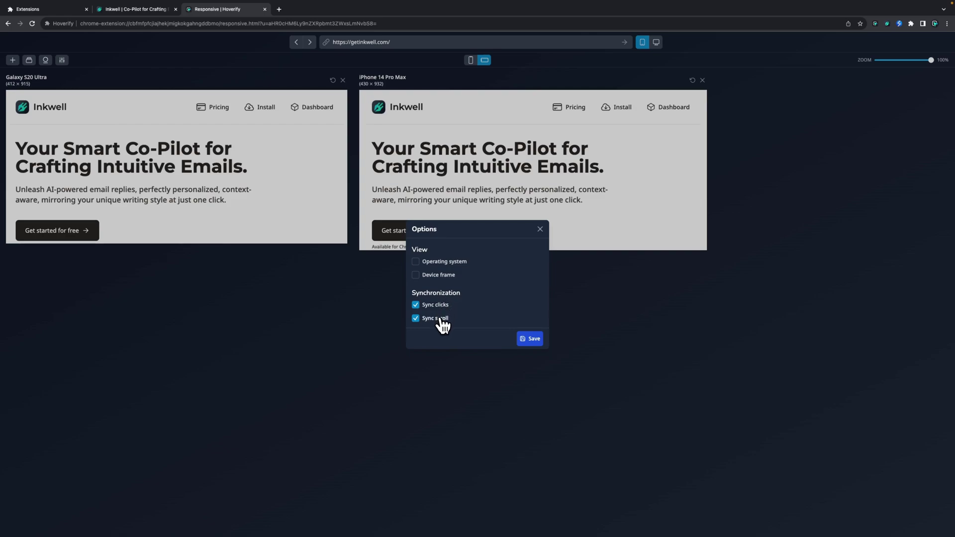
left_click(531, 339)
- Zoom the previews to 75% and add an iPad (768 × 1024) preview
left_click_drag(932, 63, 906, 60)
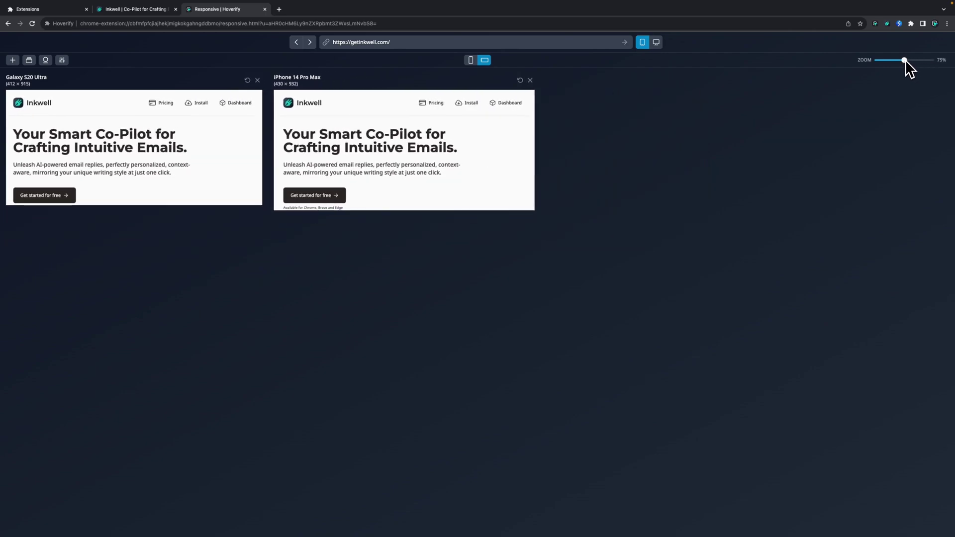
left_click(13, 60)
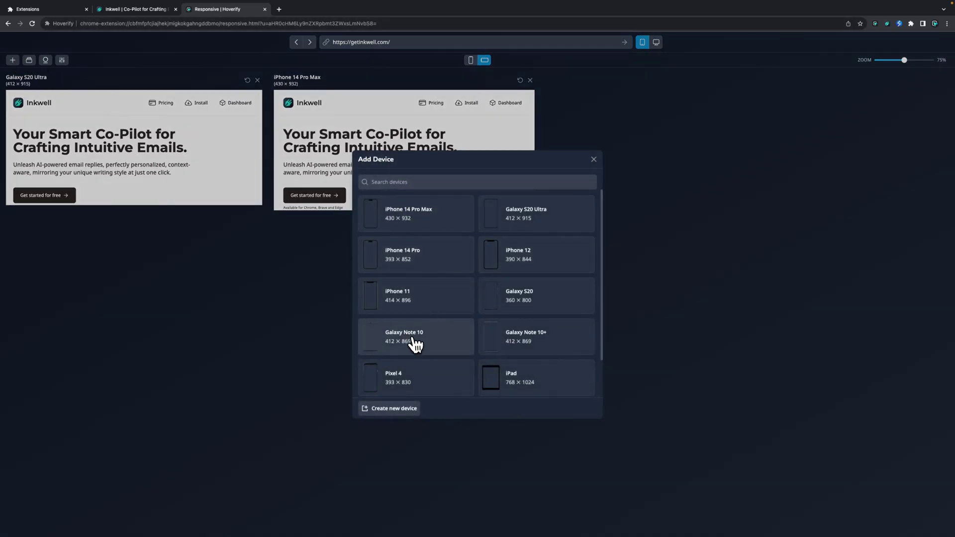
scroll(448, 349, "down", 2)
left_click(489, 339)
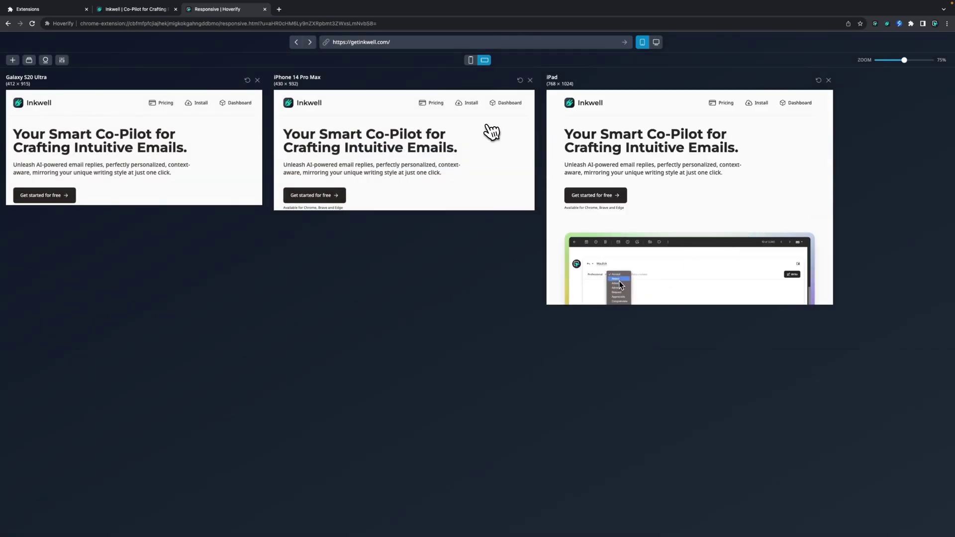
- Create a custom 800 × 600 Android device named Test and add it to the board
left_click(13, 60)
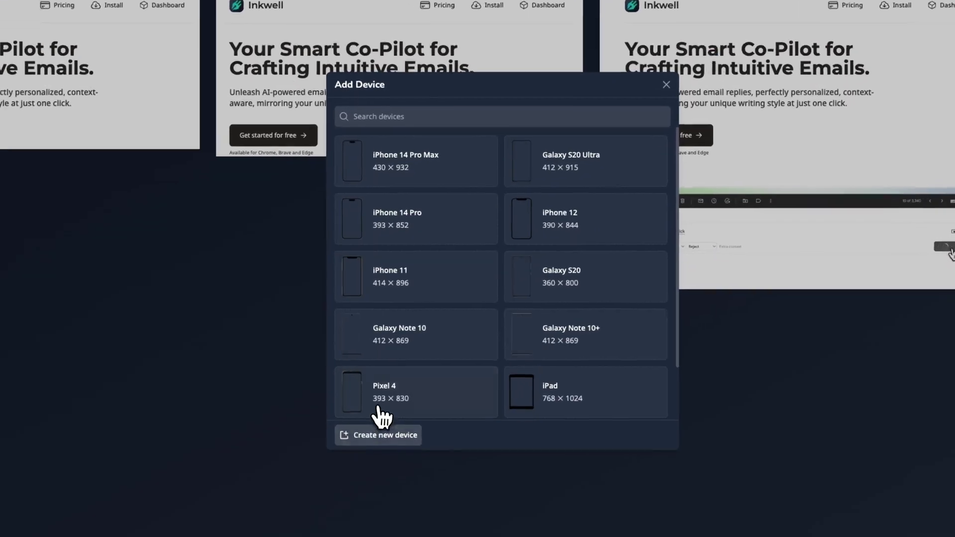
left_click(395, 411)
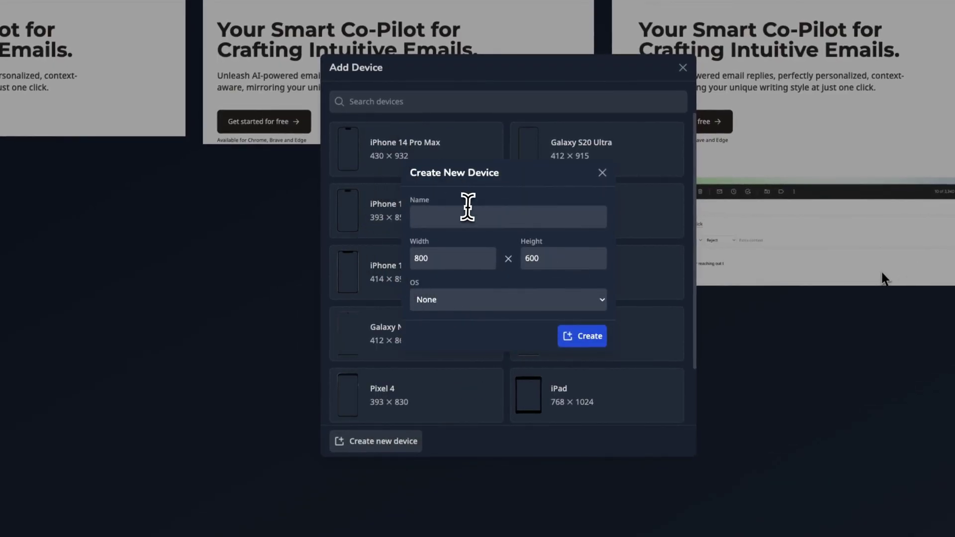
left_click(471, 216)
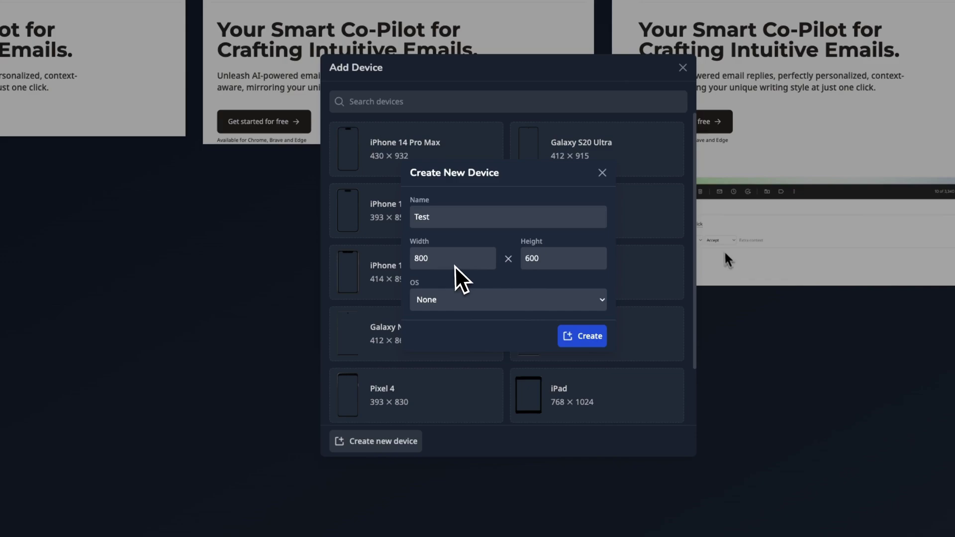
left_click(449, 300)
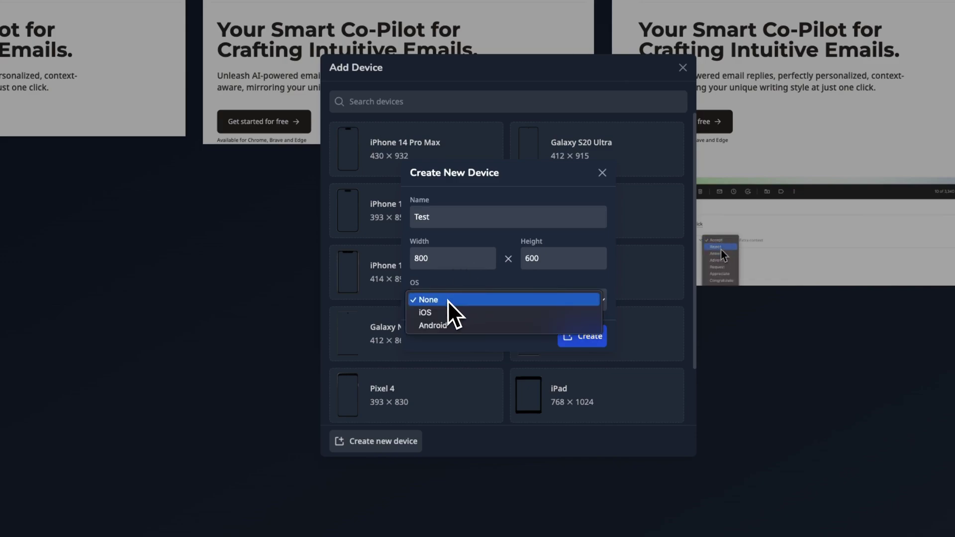
left_click(431, 326)
left_click(594, 336)
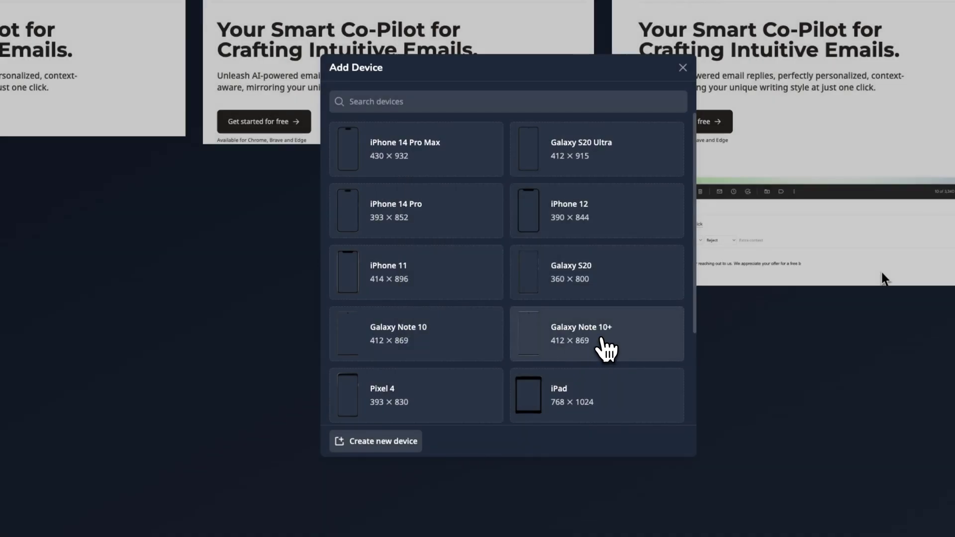
scroll(636, 277, "down", 2)
scroll(639, 280, "down", 1)
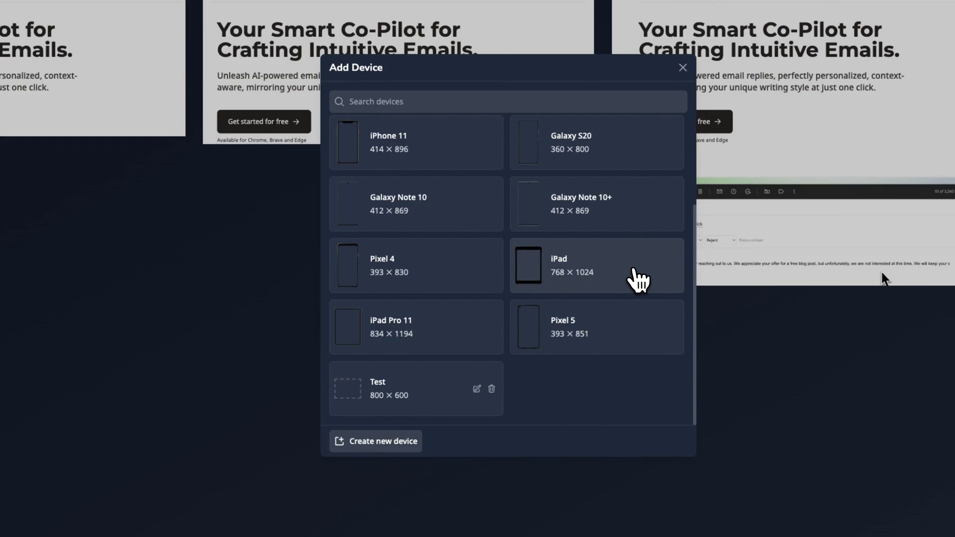
left_click(398, 394)
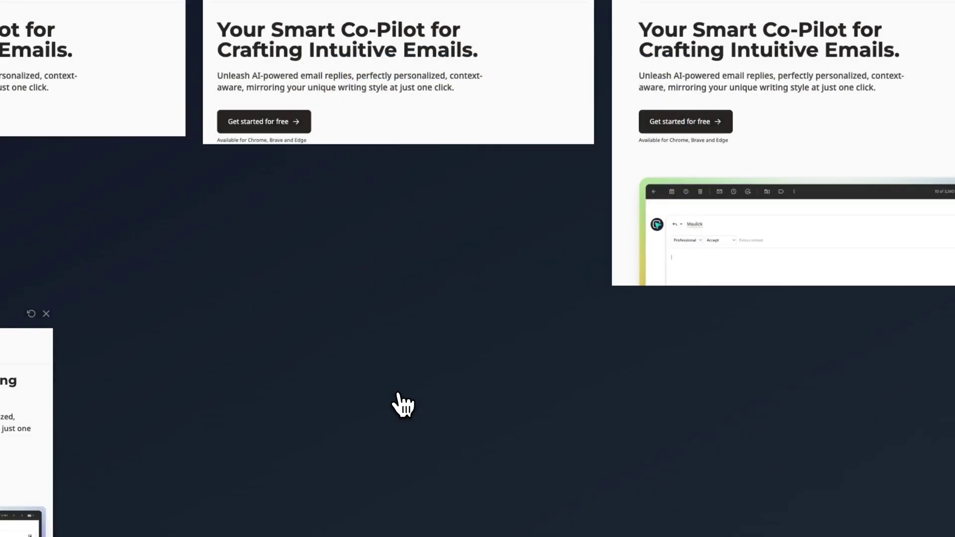
scroll(407, 384, "down", 1)
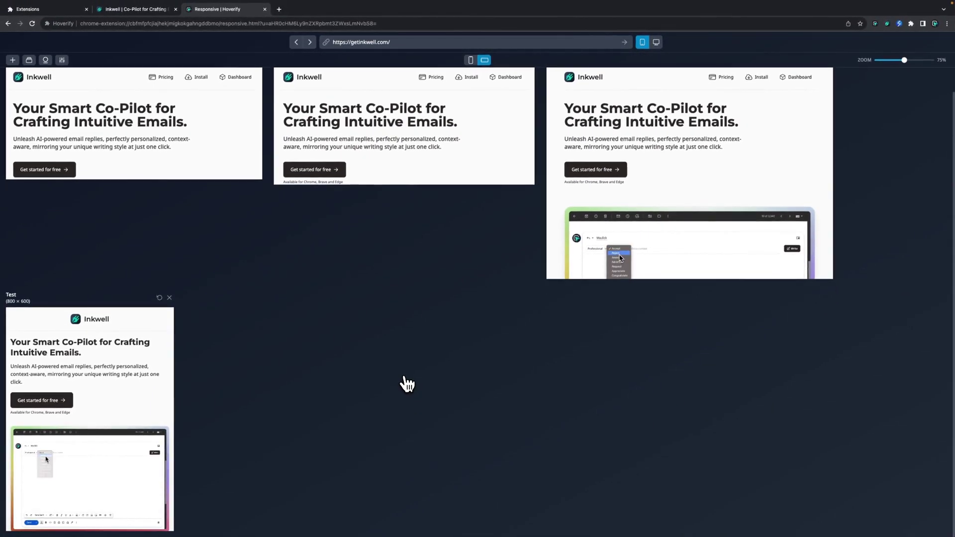
scroll(706, 179, "up", 1)
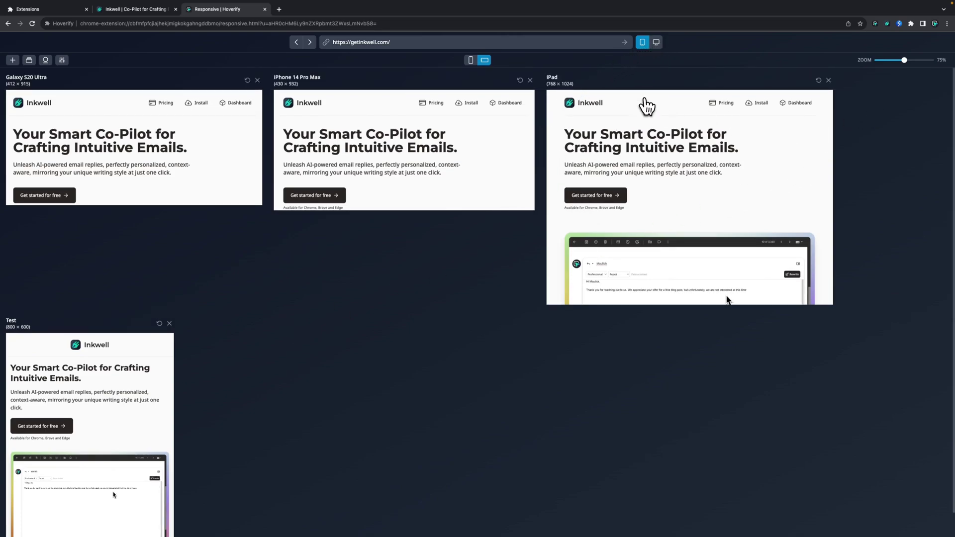
- Switch to the single desktop preview and resize it to 729 × 1080 px
left_click(658, 42)
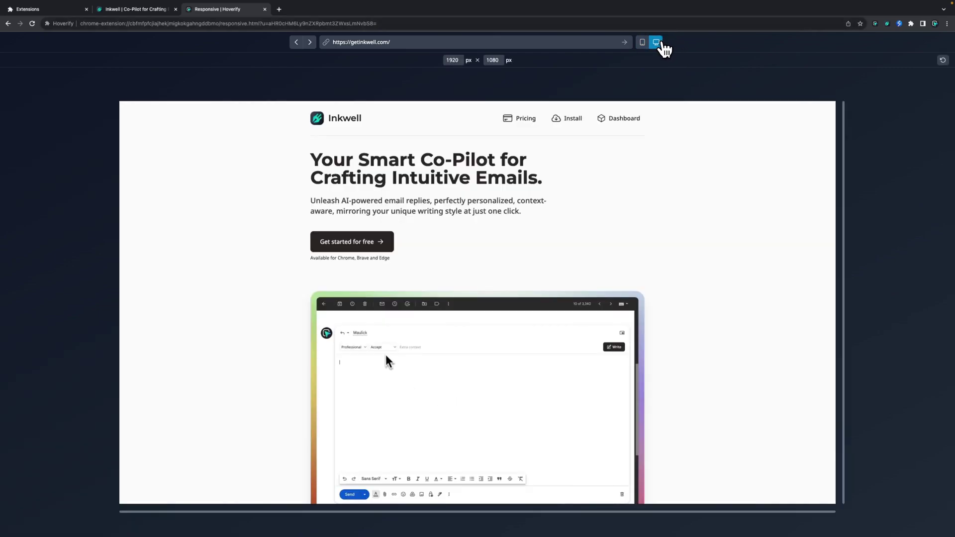
left_click_drag(844, 260, 626, 314)
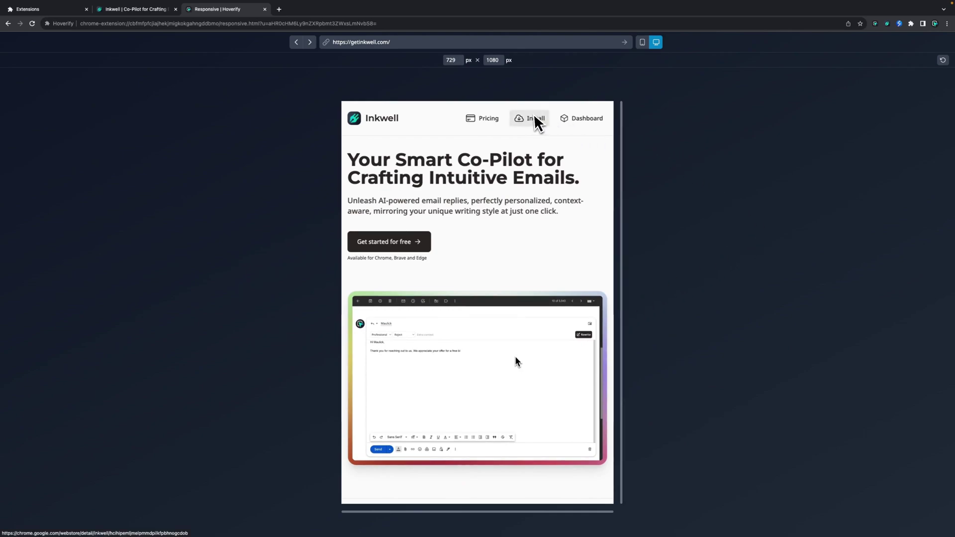